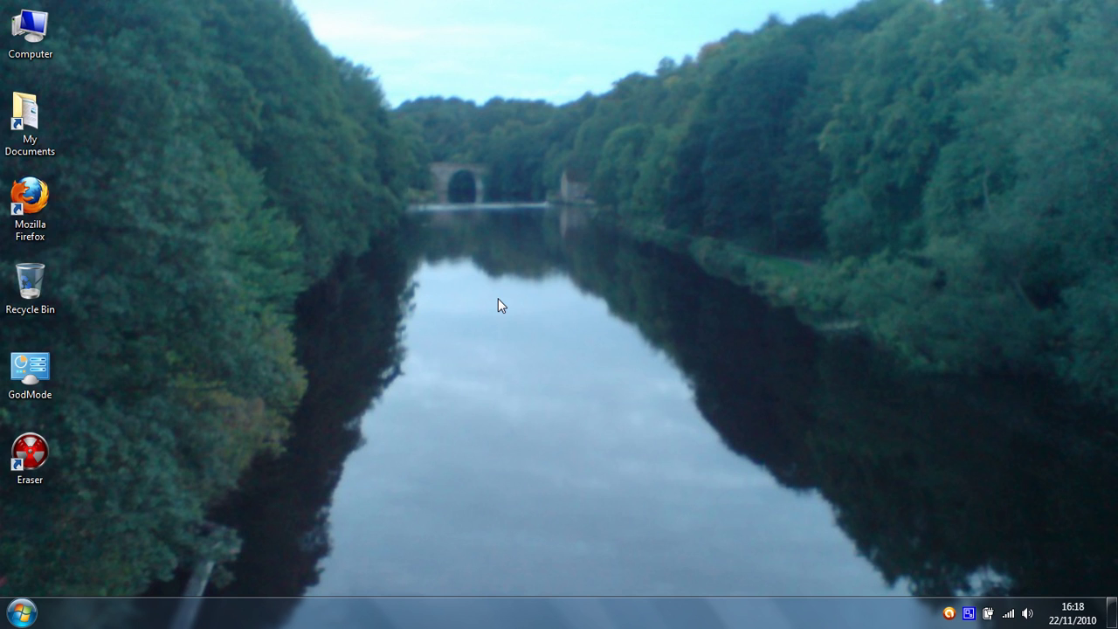
- Open Firefox, search Google for "Eraser" and open the Eraser home page at eraser.heidi.ie
double_click(48, 188)
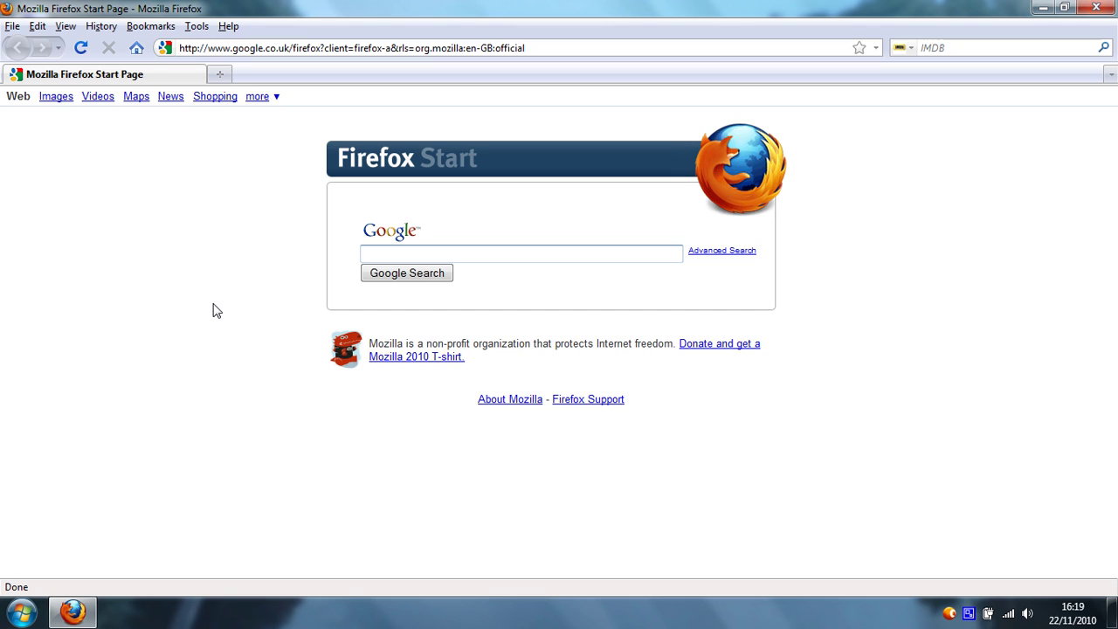
text(Eraser)
key(Return)
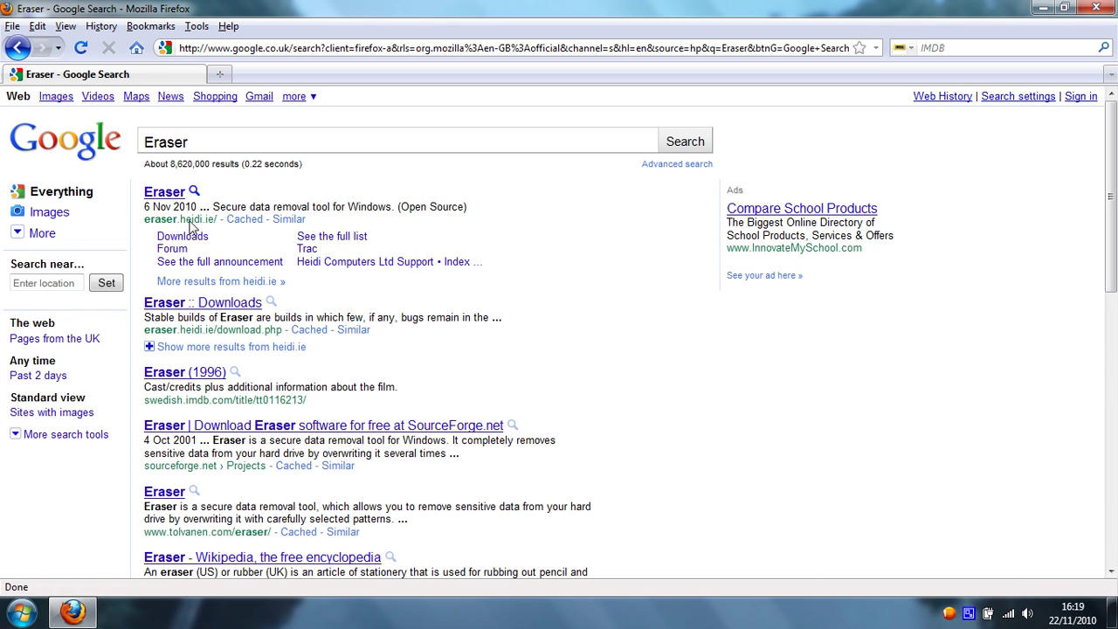
click(162, 191)
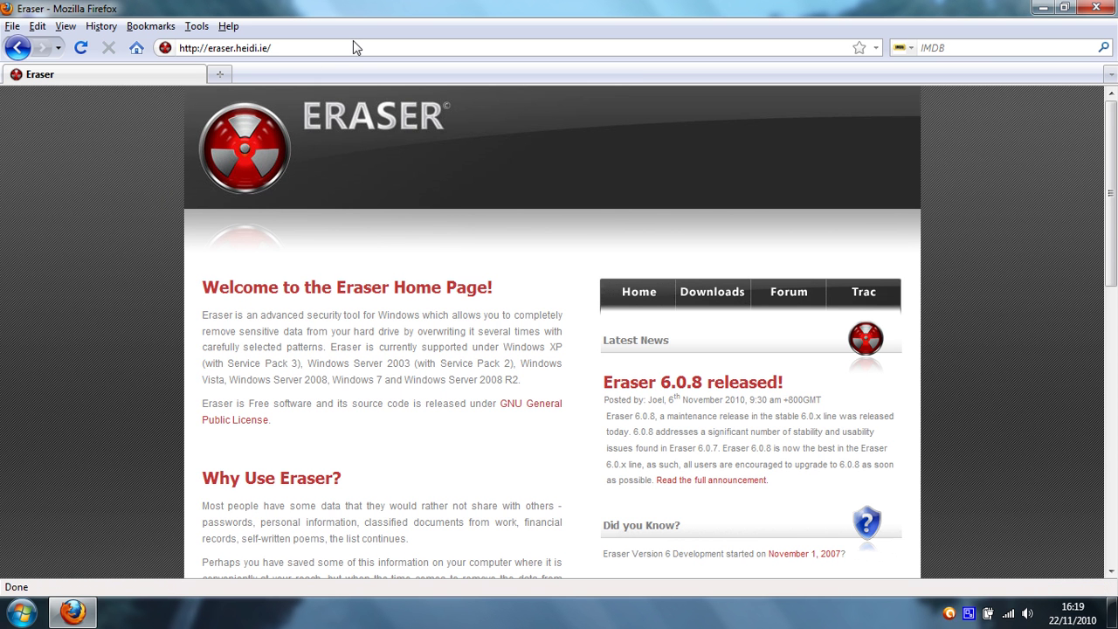
click(361, 51)
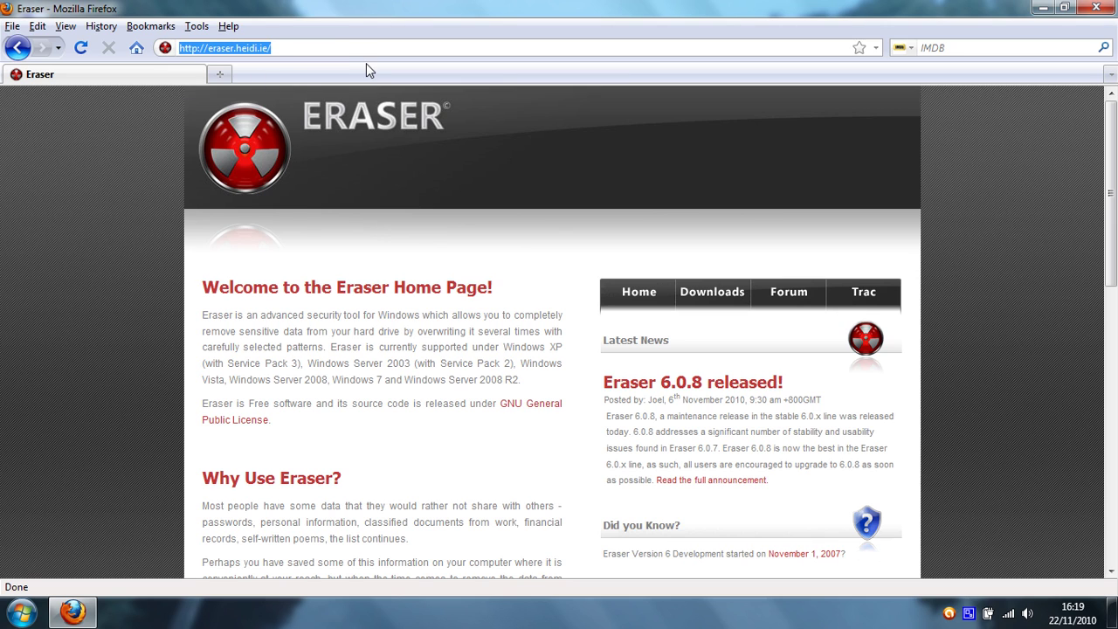
click(381, 46)
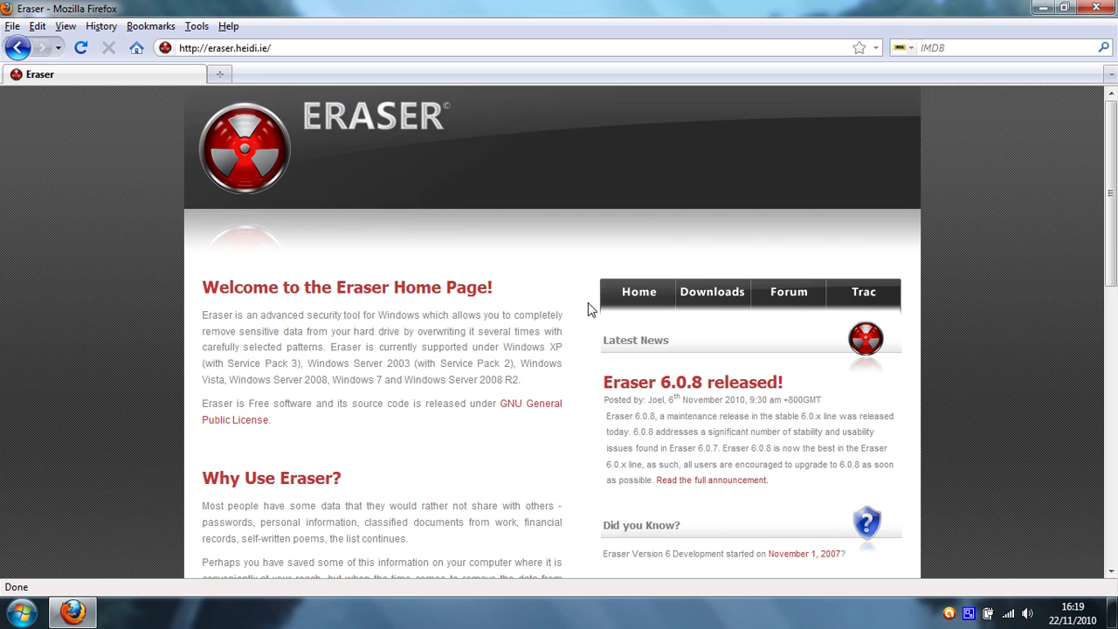
- Examine the stable, beta and nightly builds on the Eraser Downloads page and close the browser
scroll(185, 406, down, 2)
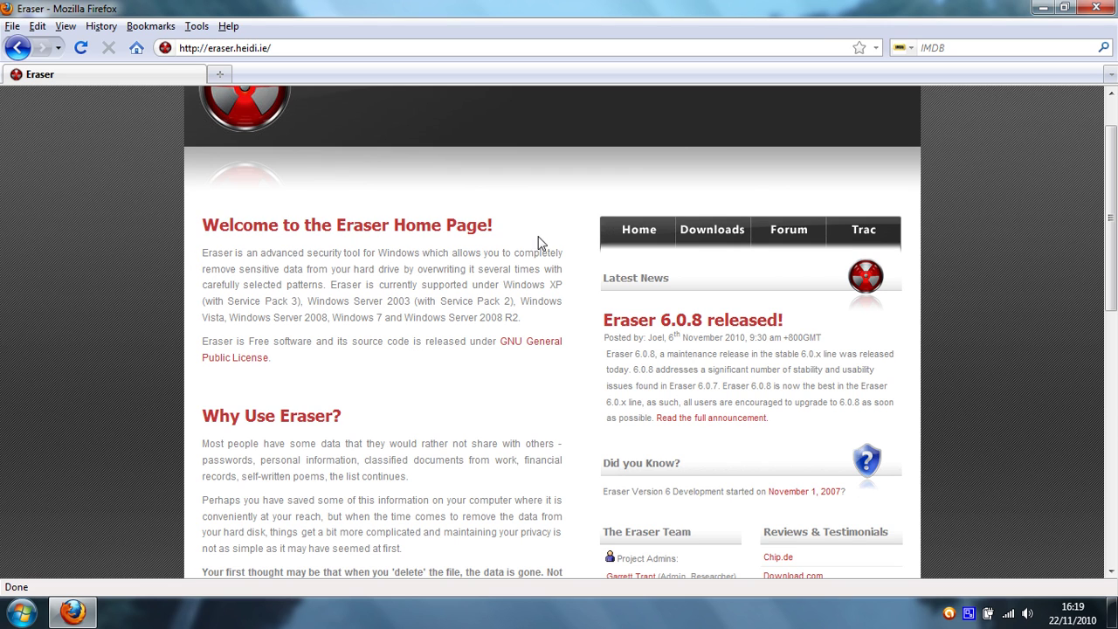
click(712, 230)
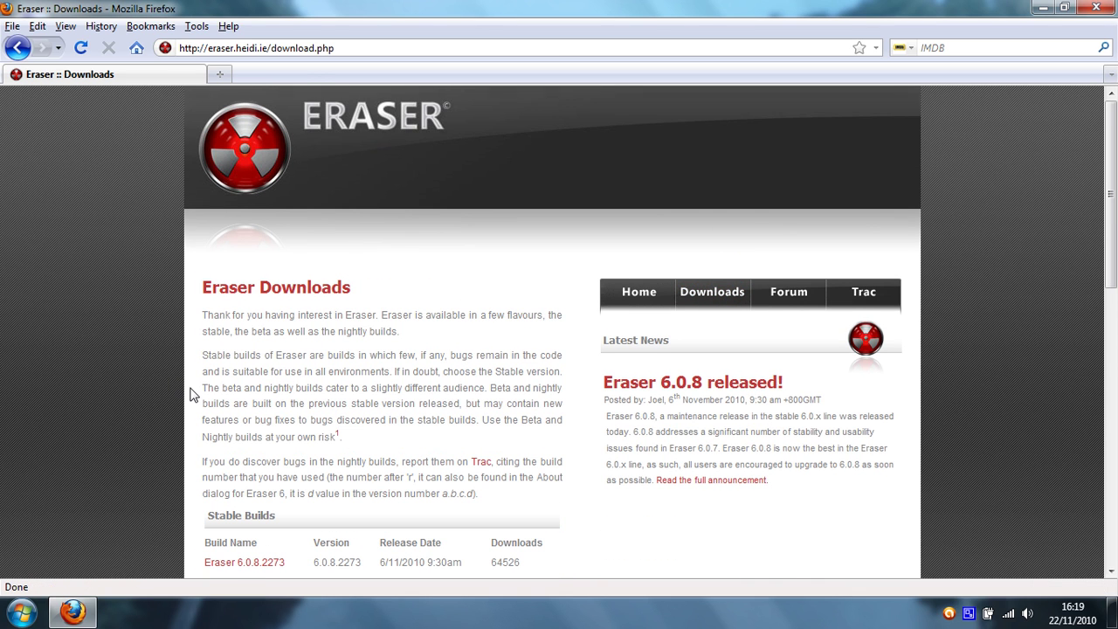
scroll(181, 391, down, 5)
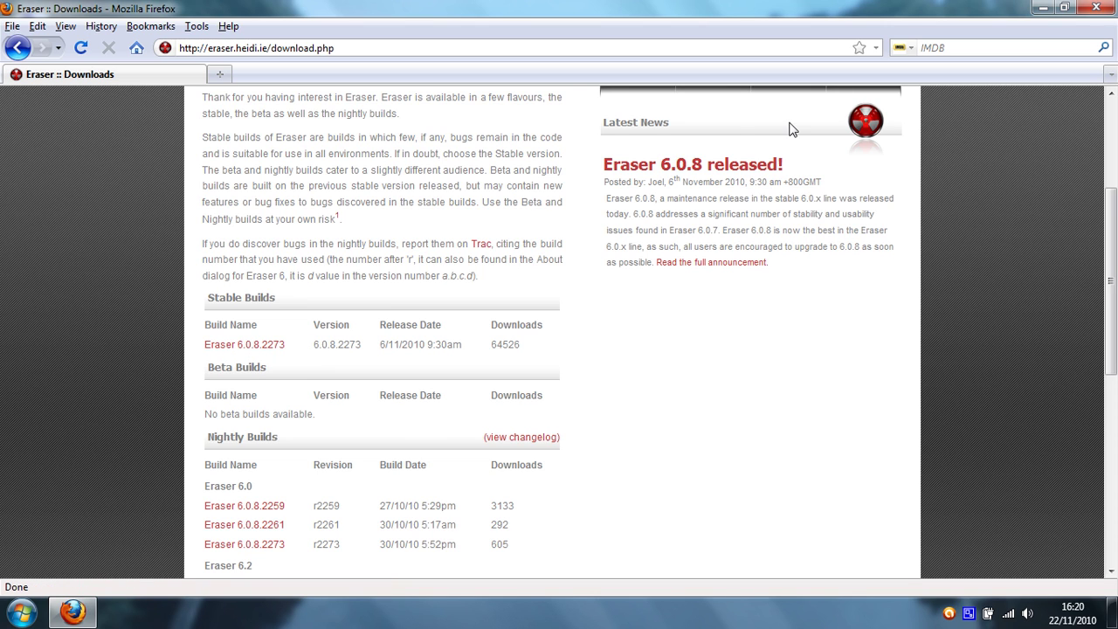
click(1098, 8)
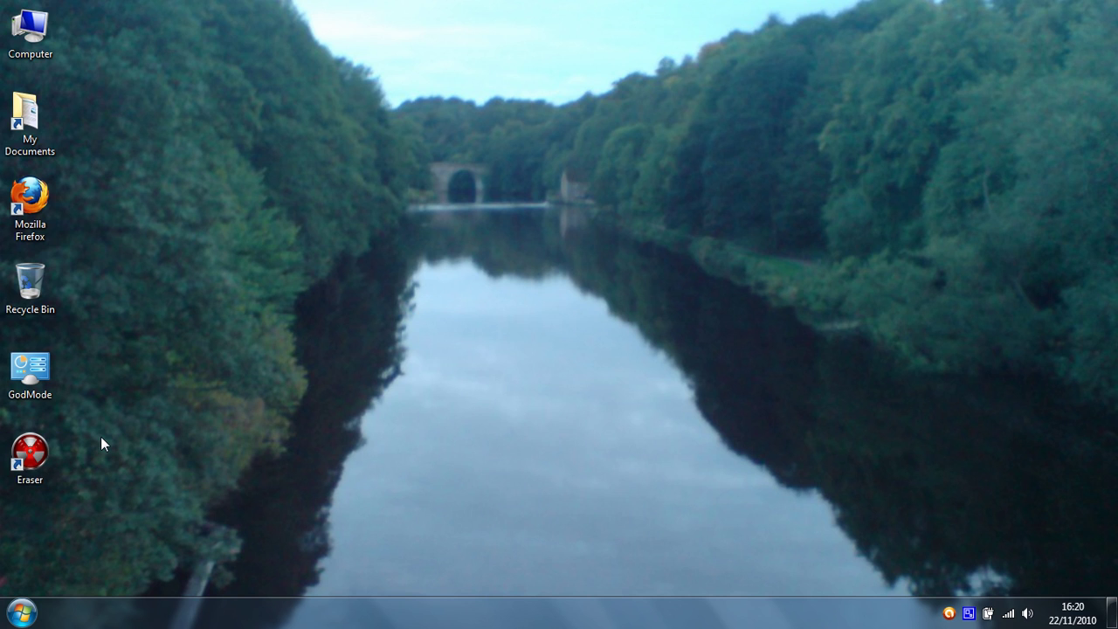
- Launch Eraser and review its erasure, scheduler and plugin settings in a maximized window
click(30, 454)
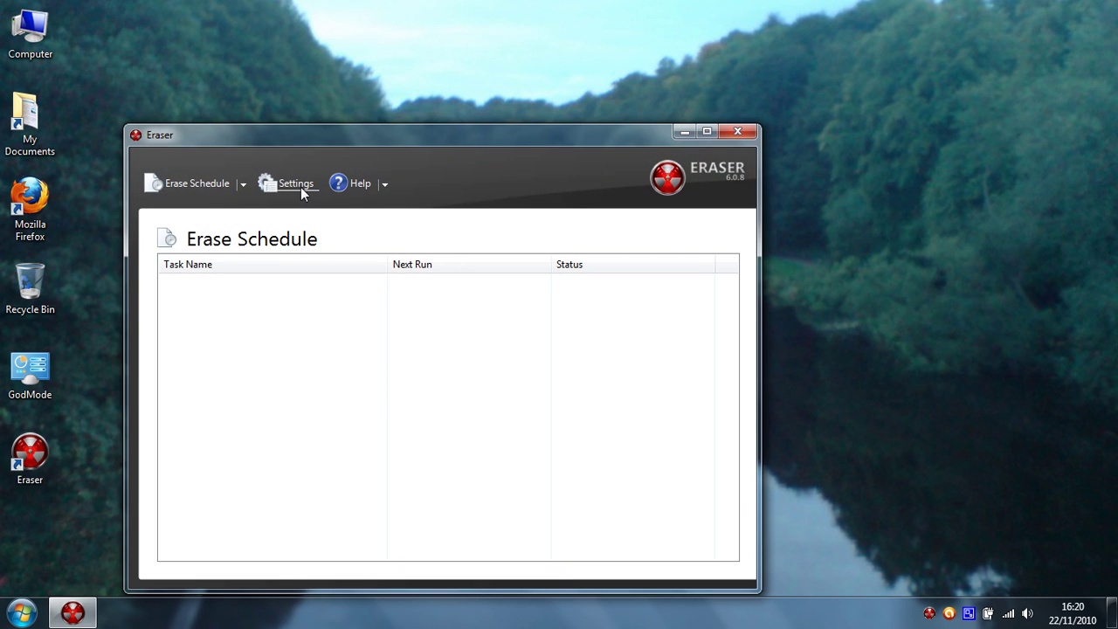
click(303, 187)
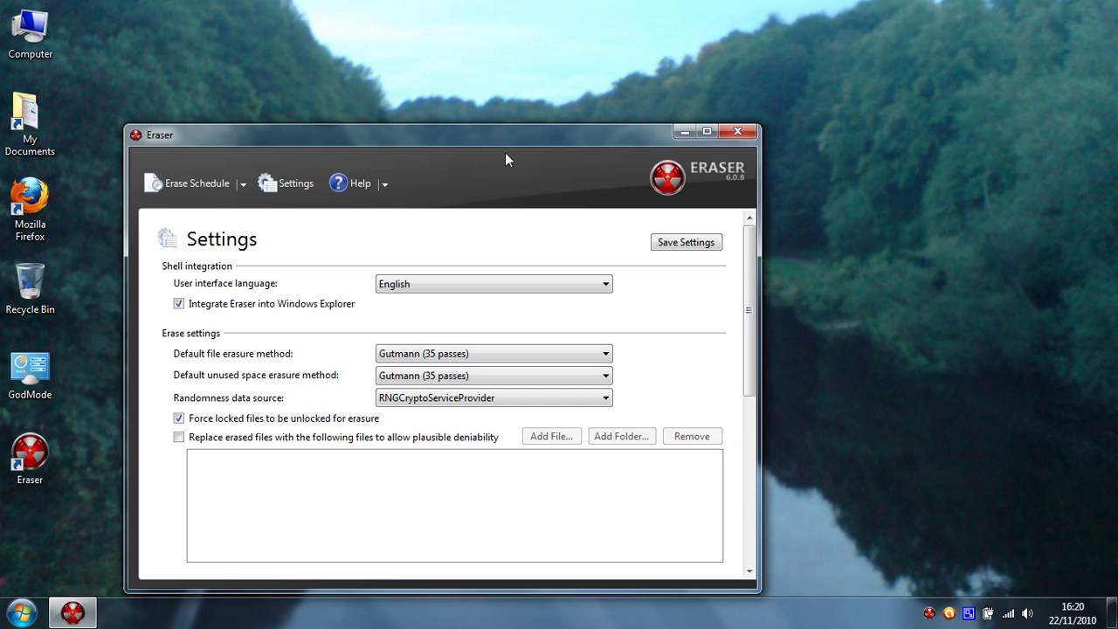
click(707, 132)
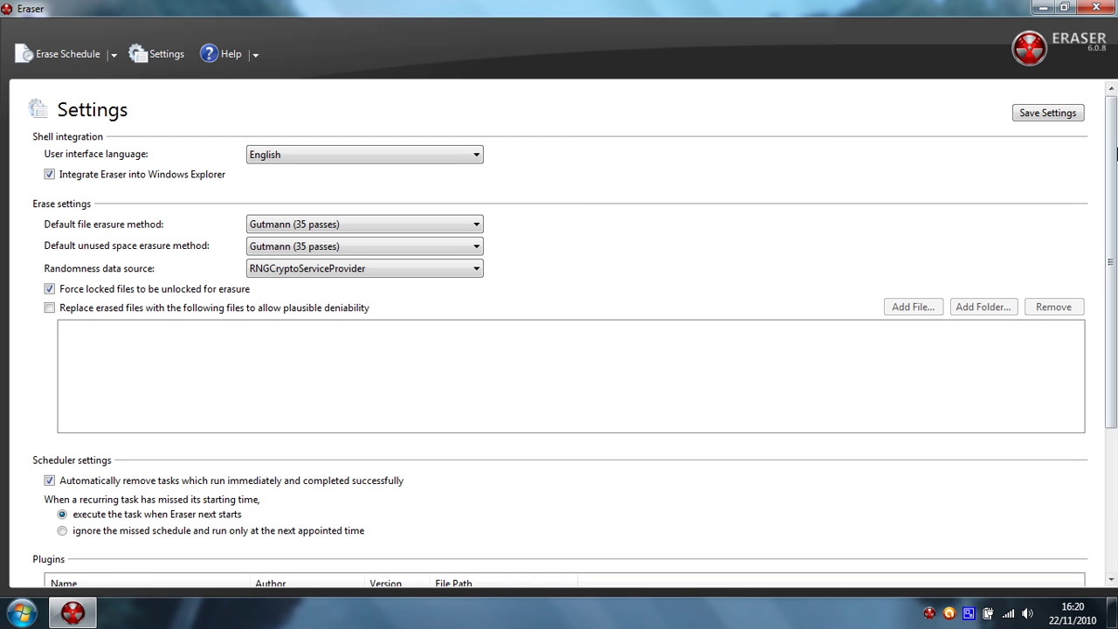
mouse_move(1116, 154)
mouse_down()
mouse_move(1116, 325)
mouse_move(1116, 149)
mouse_up()
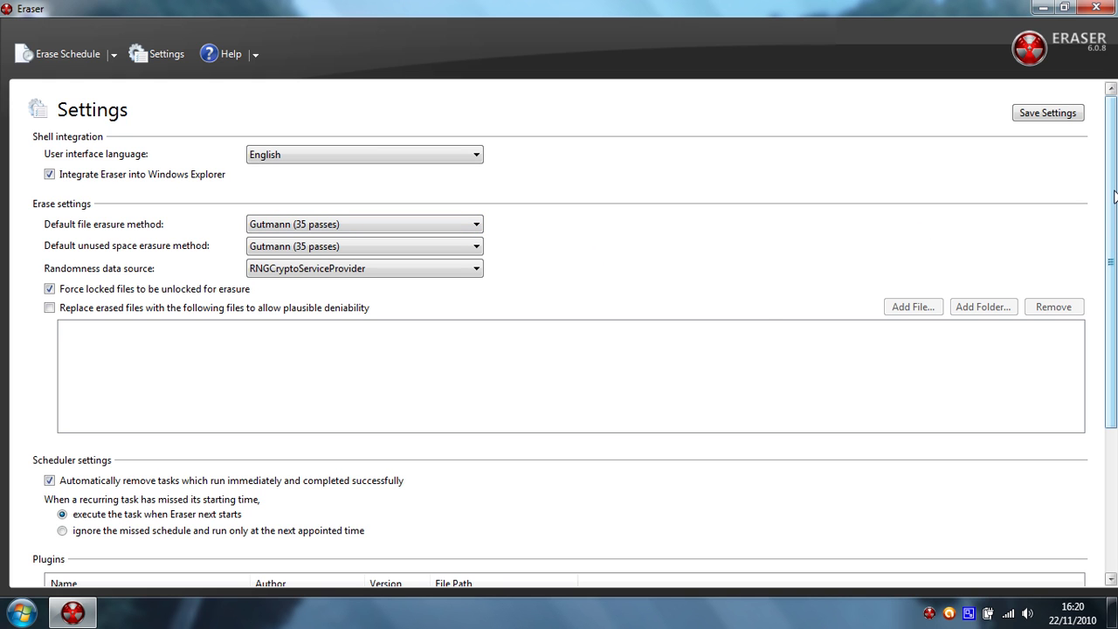
mouse_move(1114, 195)
mouse_down()
mouse_move(1114, 322)
mouse_move(1115, 196)
mouse_up()
mouse_move(1111, 264)
mouse_down()
mouse_move(1111, 396)
mouse_move(1111, 265)
mouse_up()
drag(1111, 265, 1112, 417)
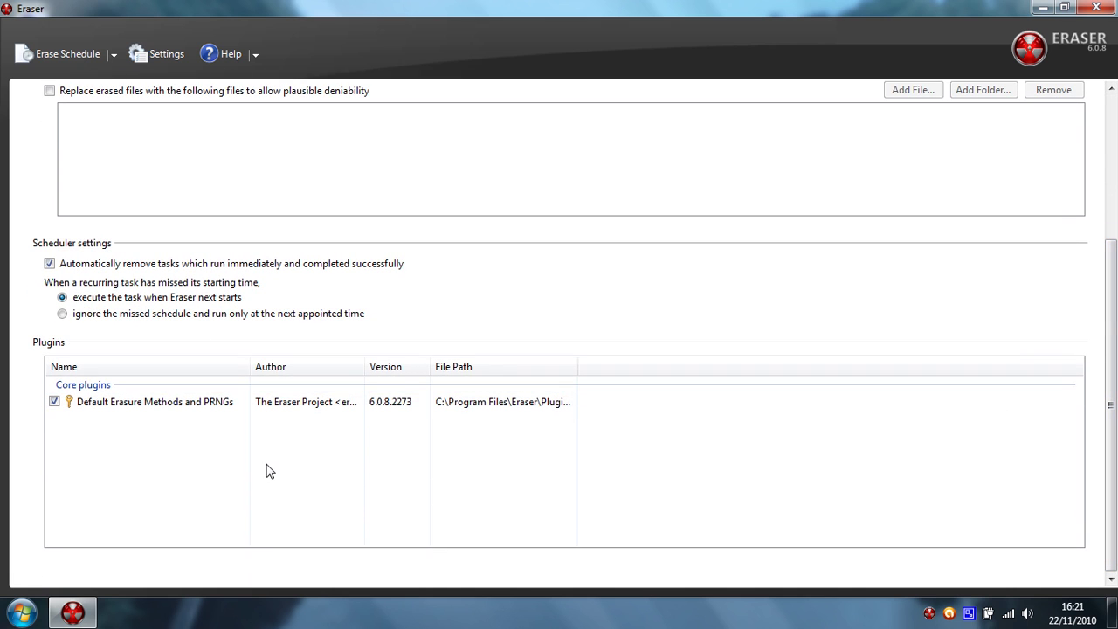
scroll(1103, 320, up, 3)
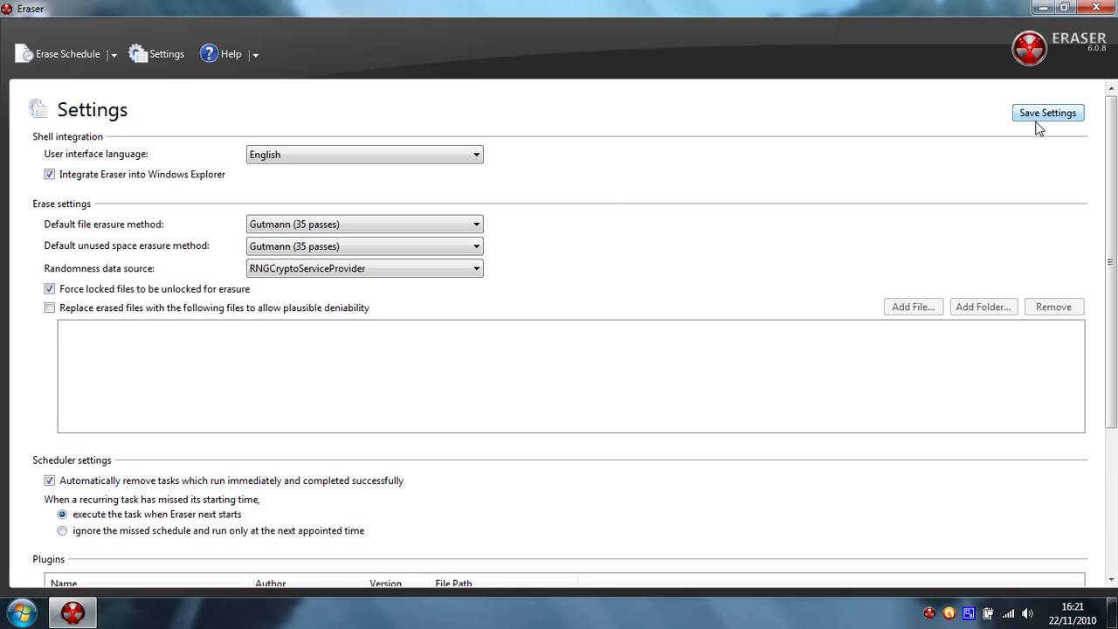
- Start a new erase task, examine the schedule options for a recurring task and return the task type to Run manually
click(57, 52)
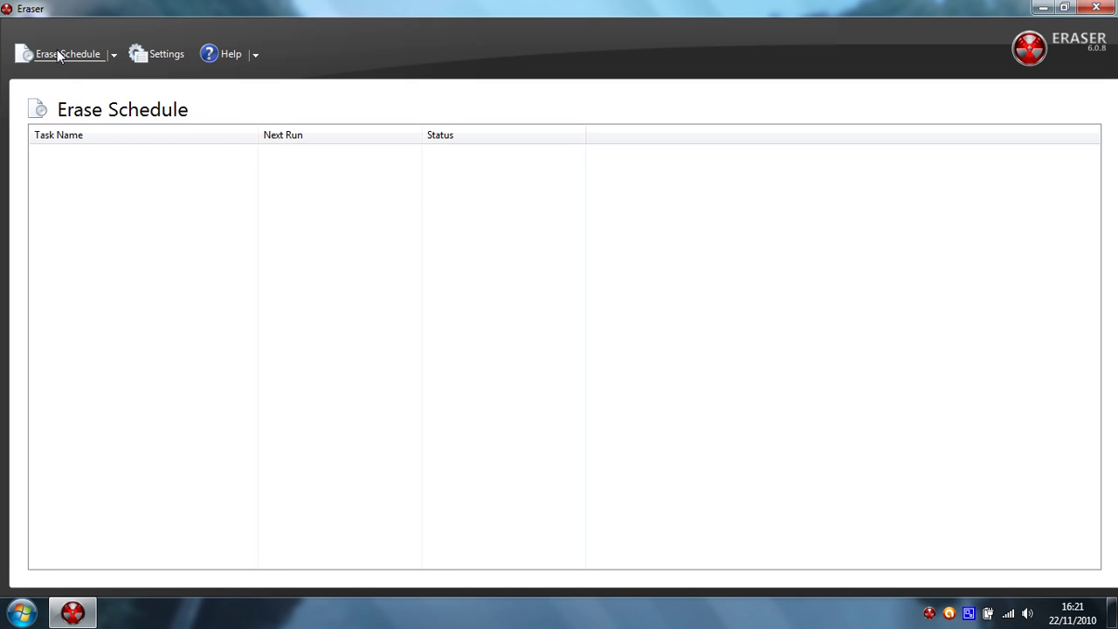
click(113, 54)
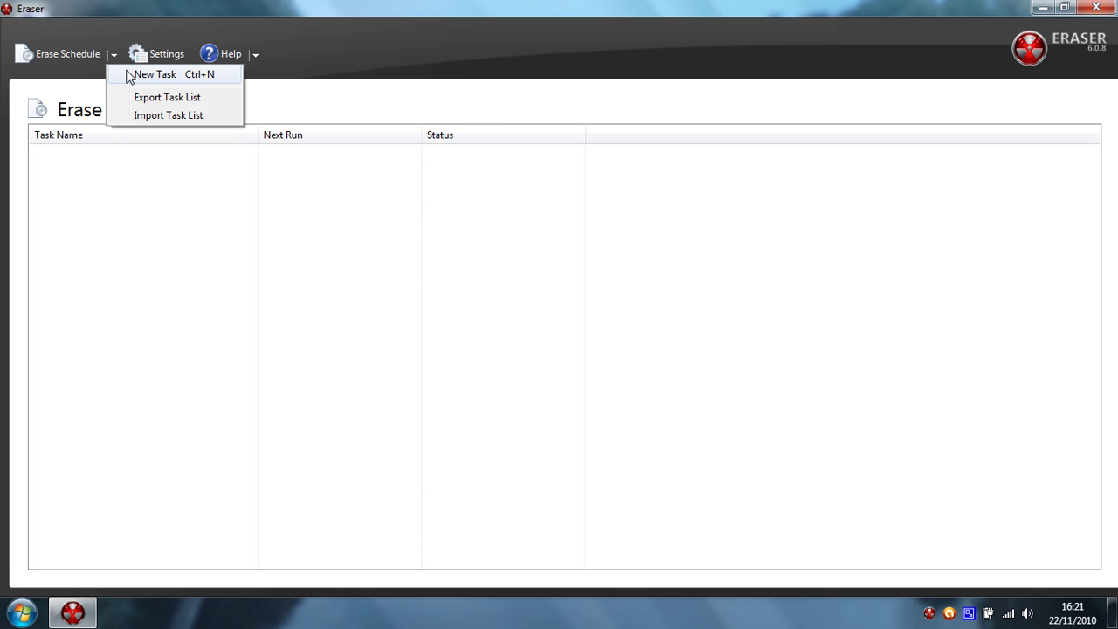
click(129, 76)
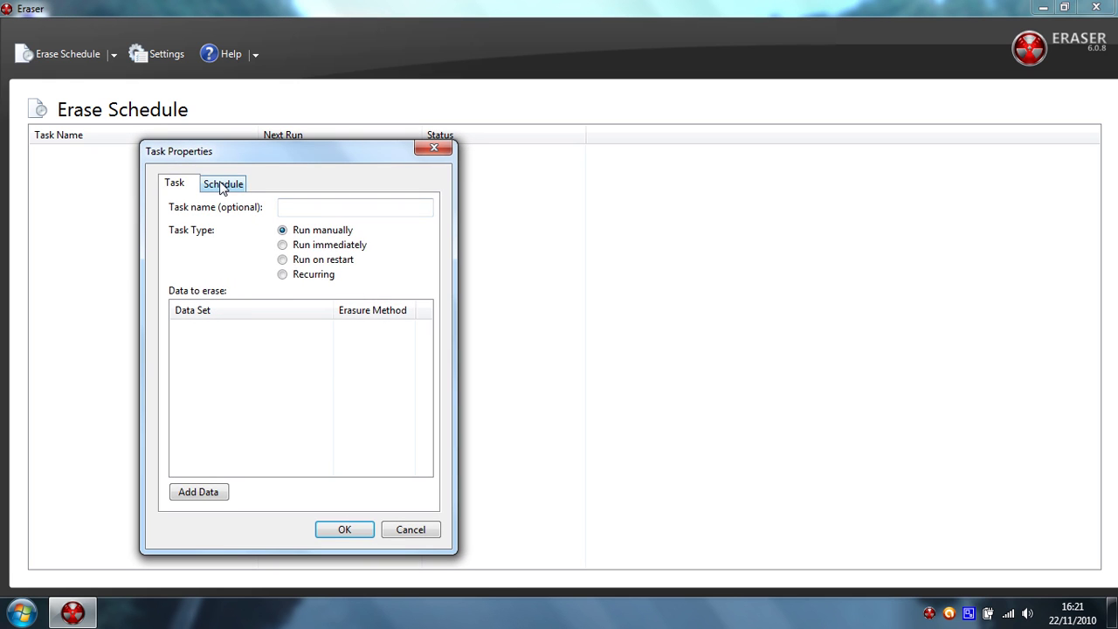
click(222, 185)
click(176, 186)
click(283, 274)
click(227, 185)
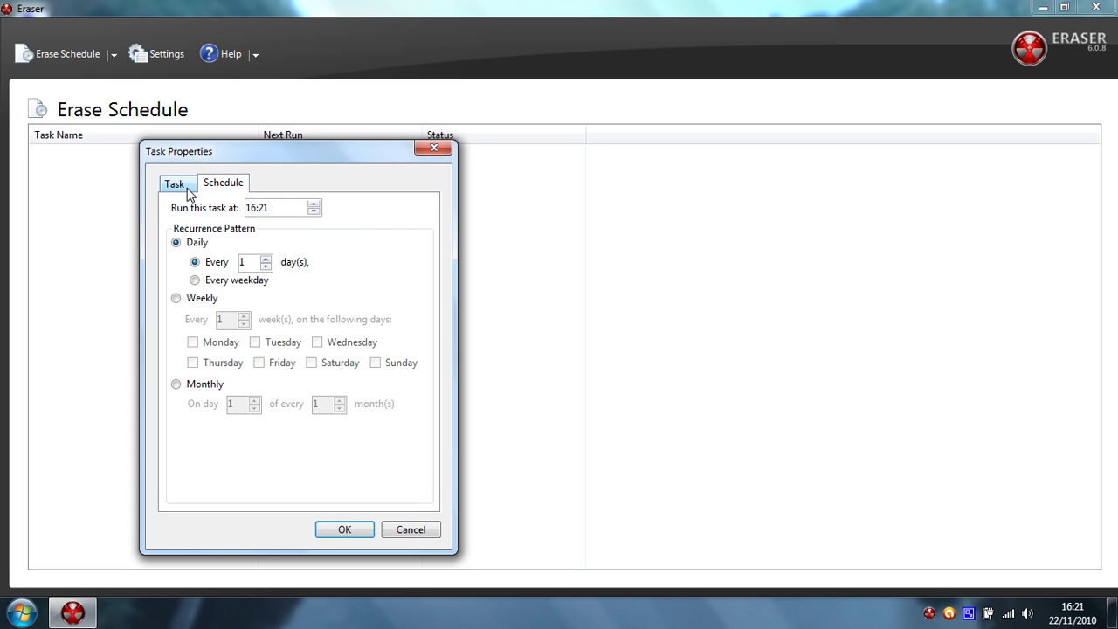
click(186, 191)
click(282, 230)
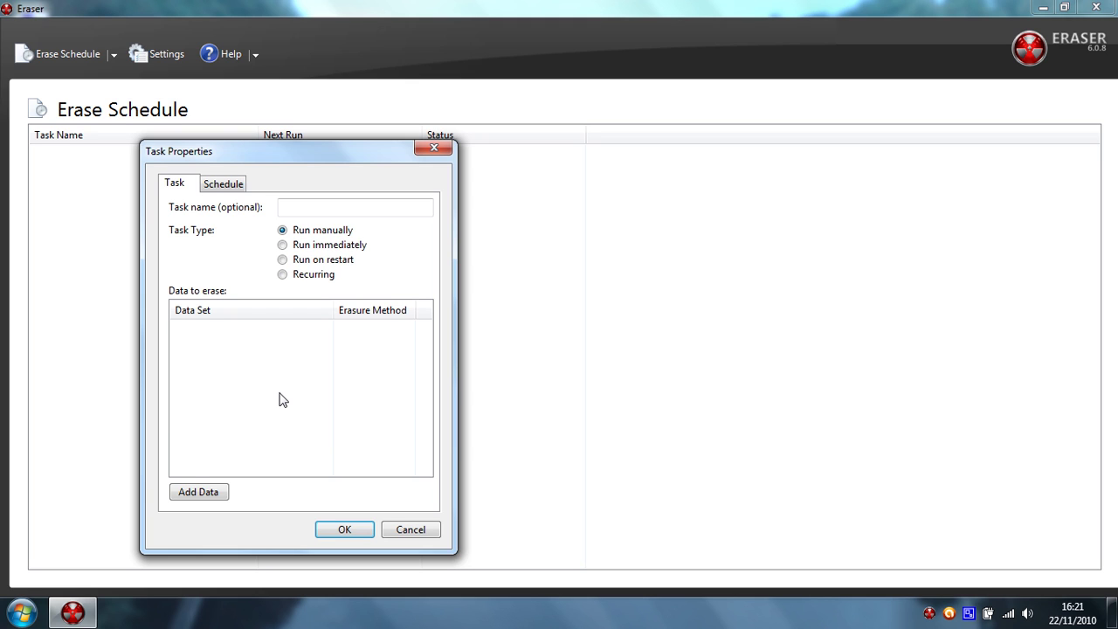
- Examine the File, Unused disk space and Recycle Bin options for data to erase, without adding any data
click(217, 493)
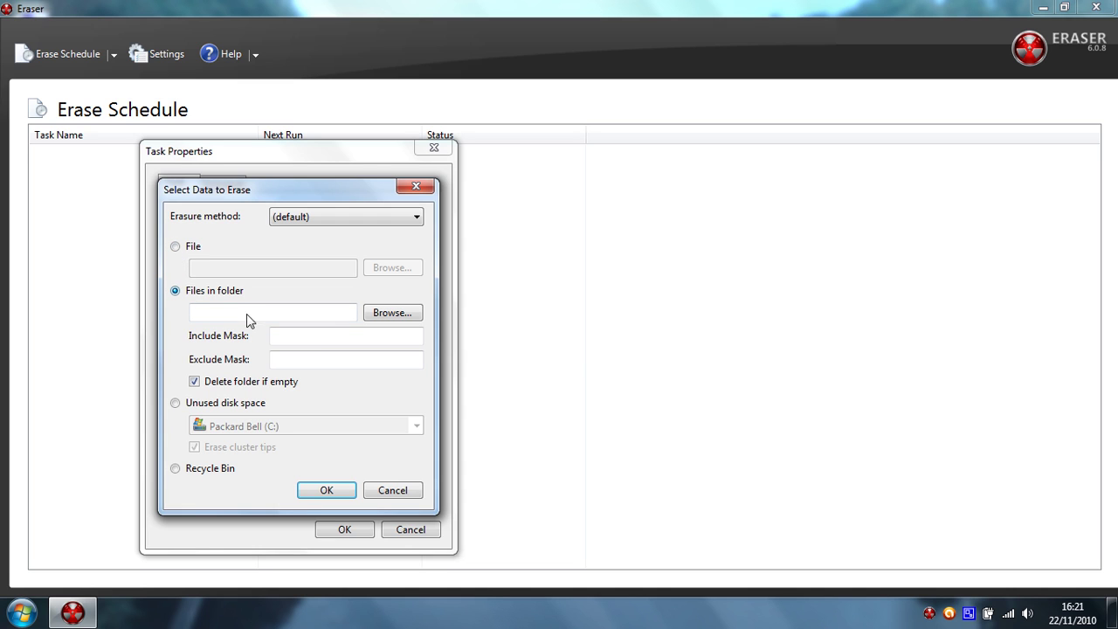
click(186, 250)
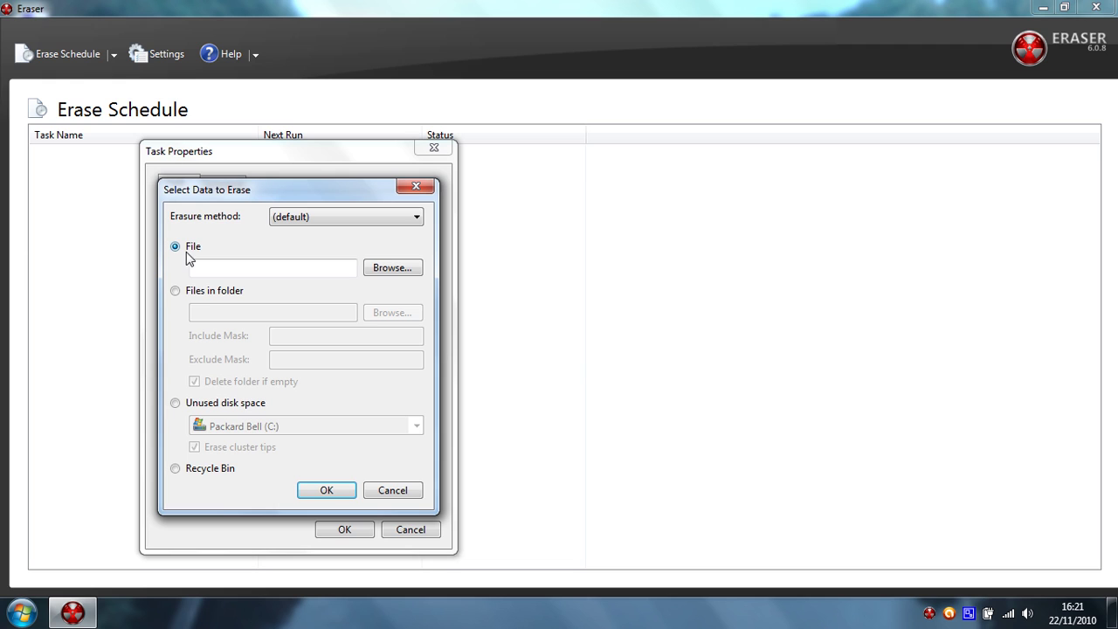
click(207, 408)
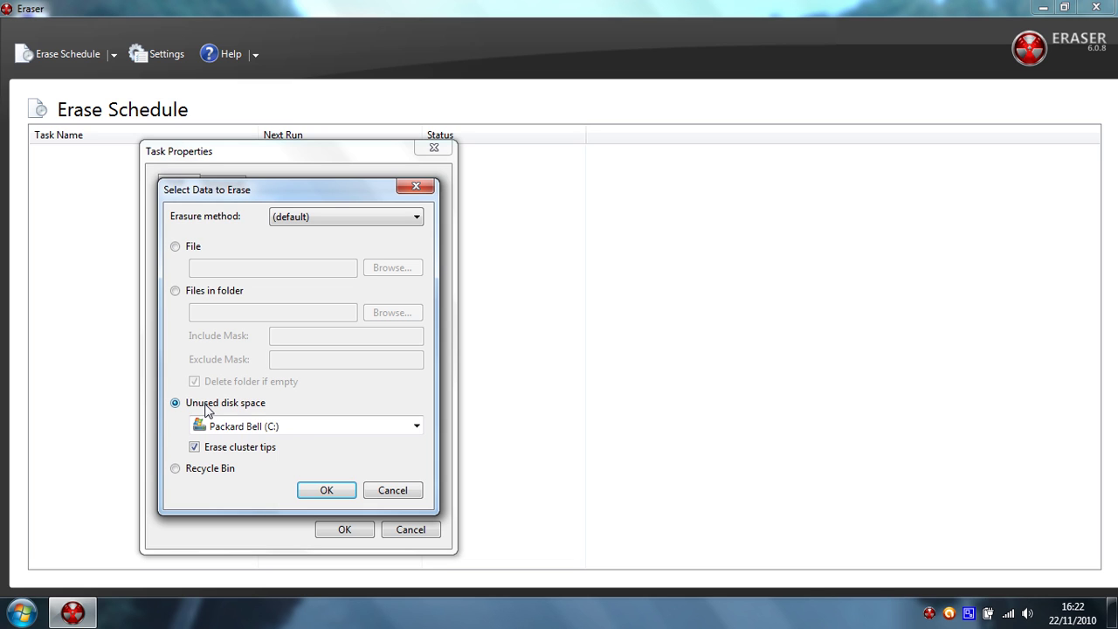
click(212, 472)
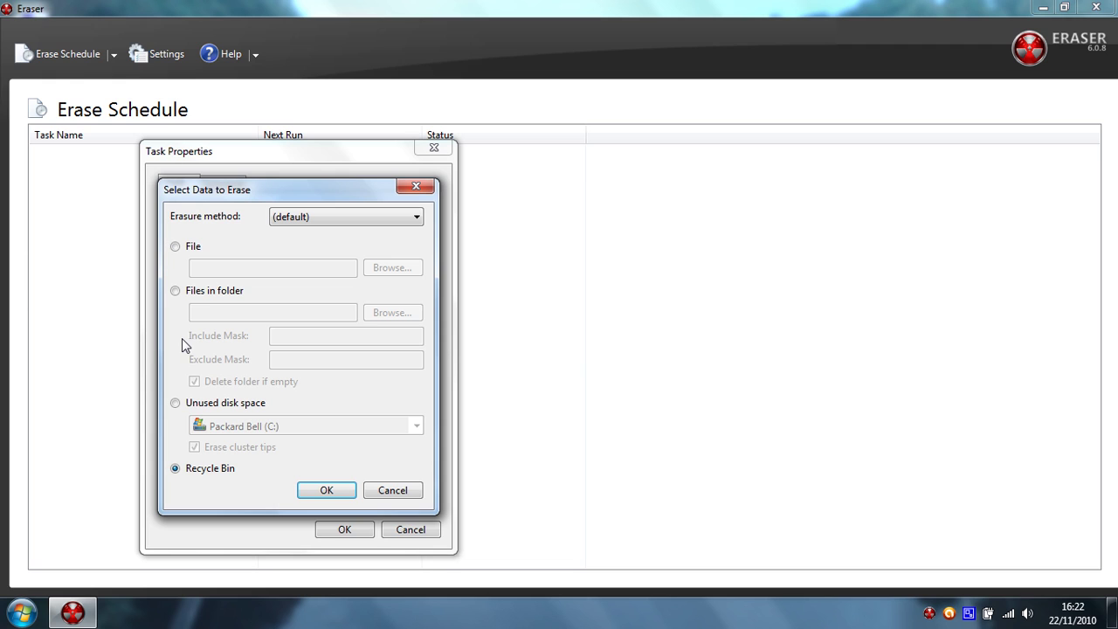
click(200, 404)
click(202, 473)
click(256, 410)
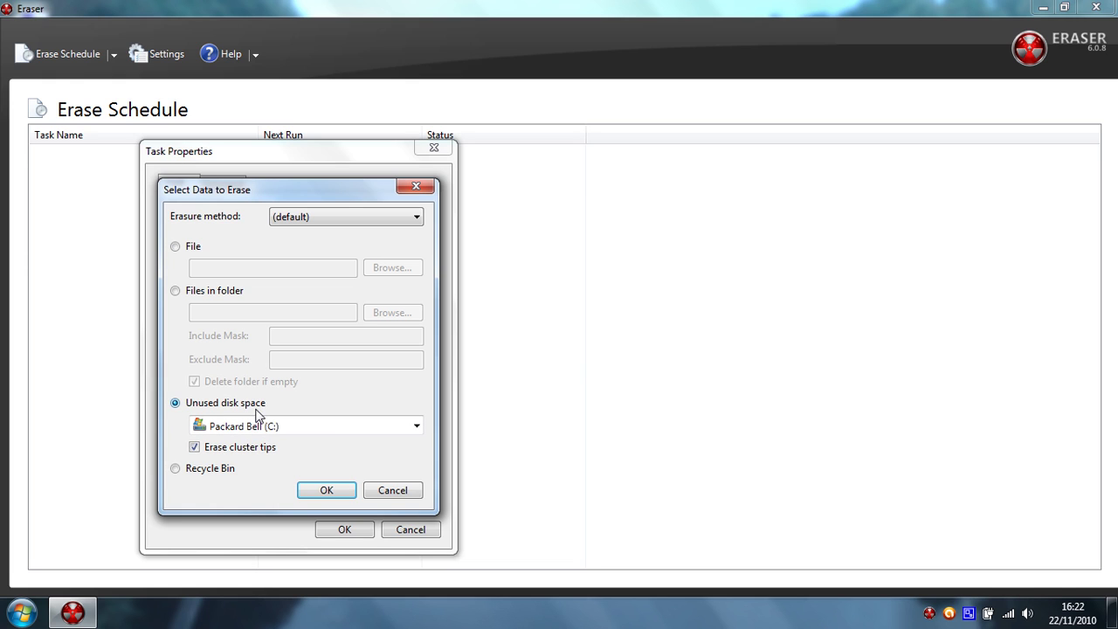
click(211, 472)
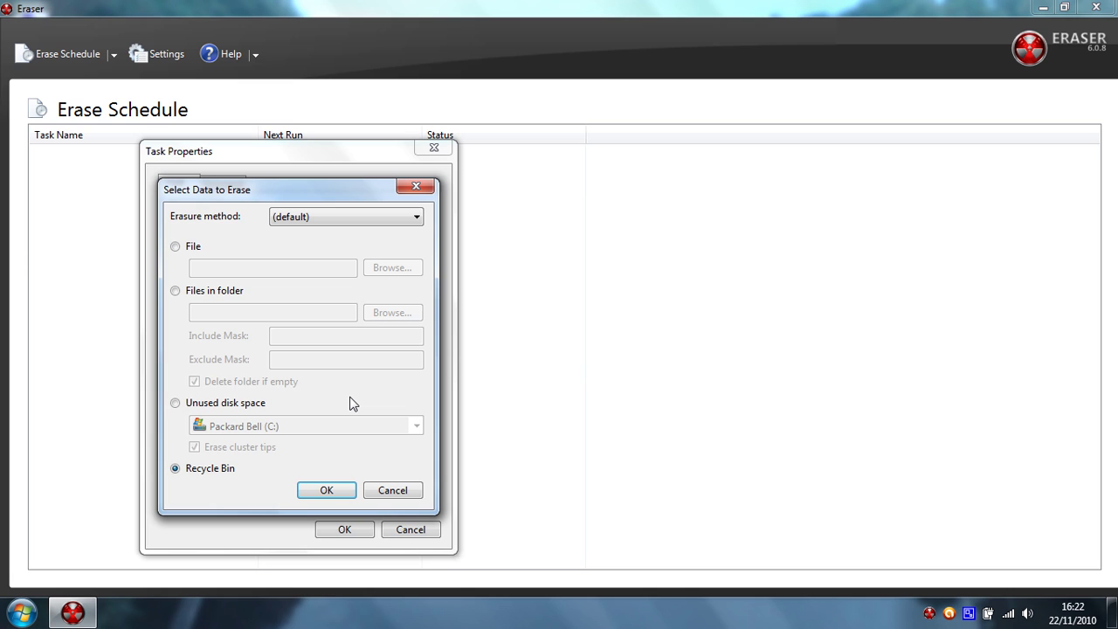
click(259, 405)
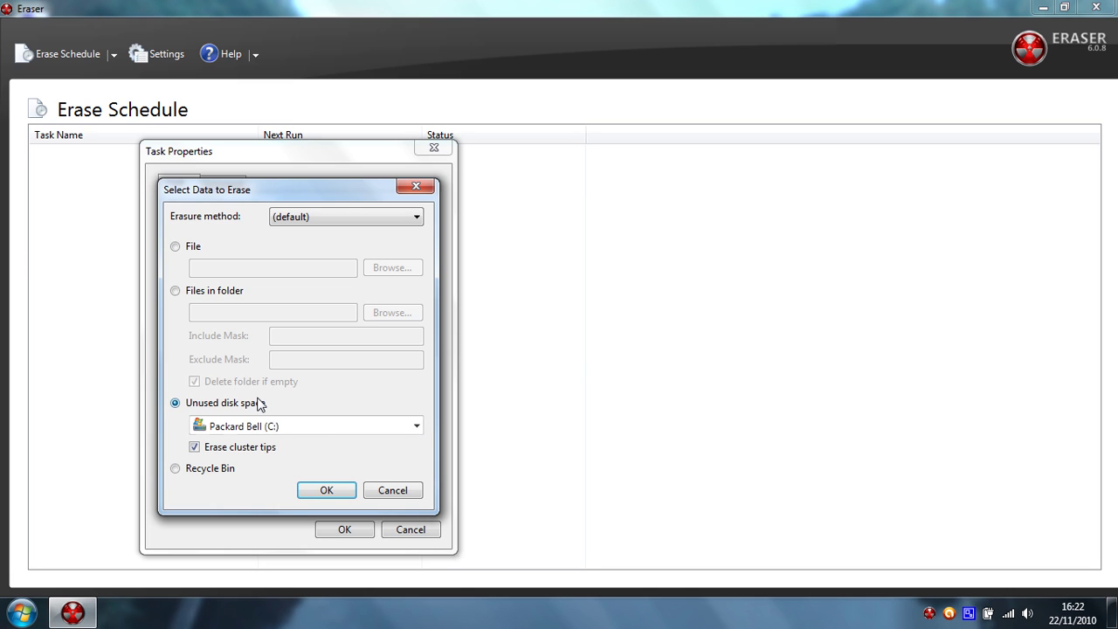
click(231, 472)
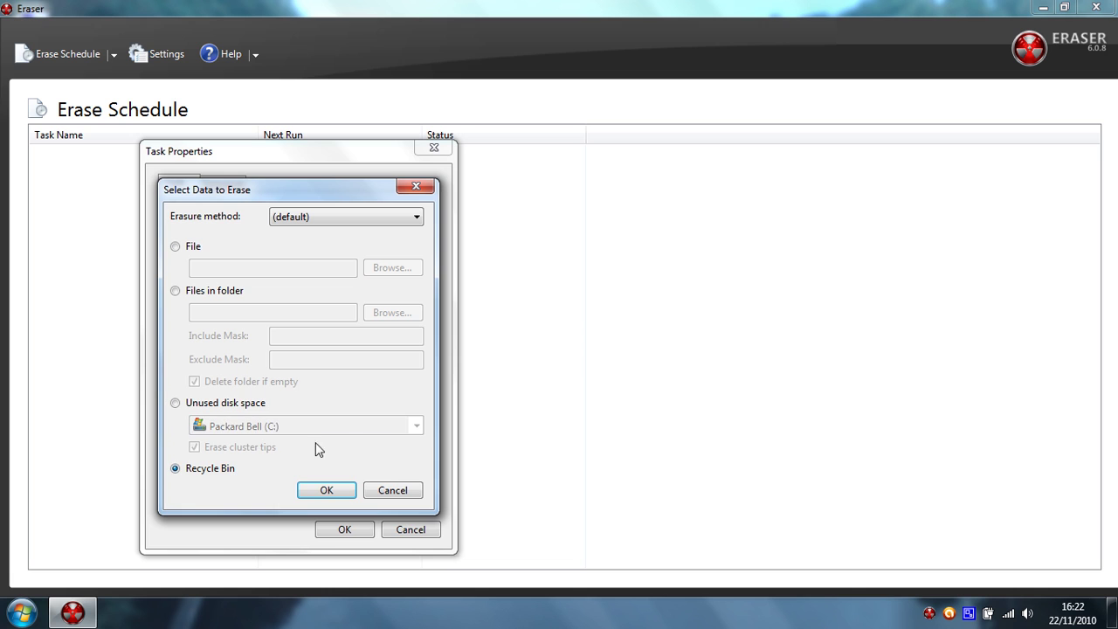
click(389, 490)
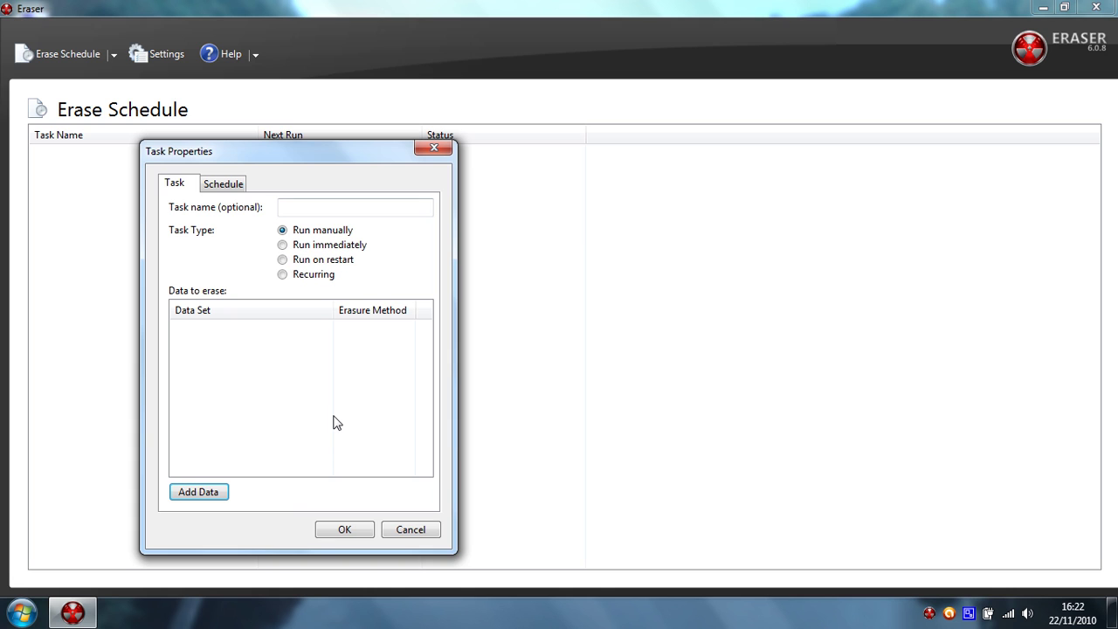
- Discard the new erase task and close the Eraser window
click(434, 530)
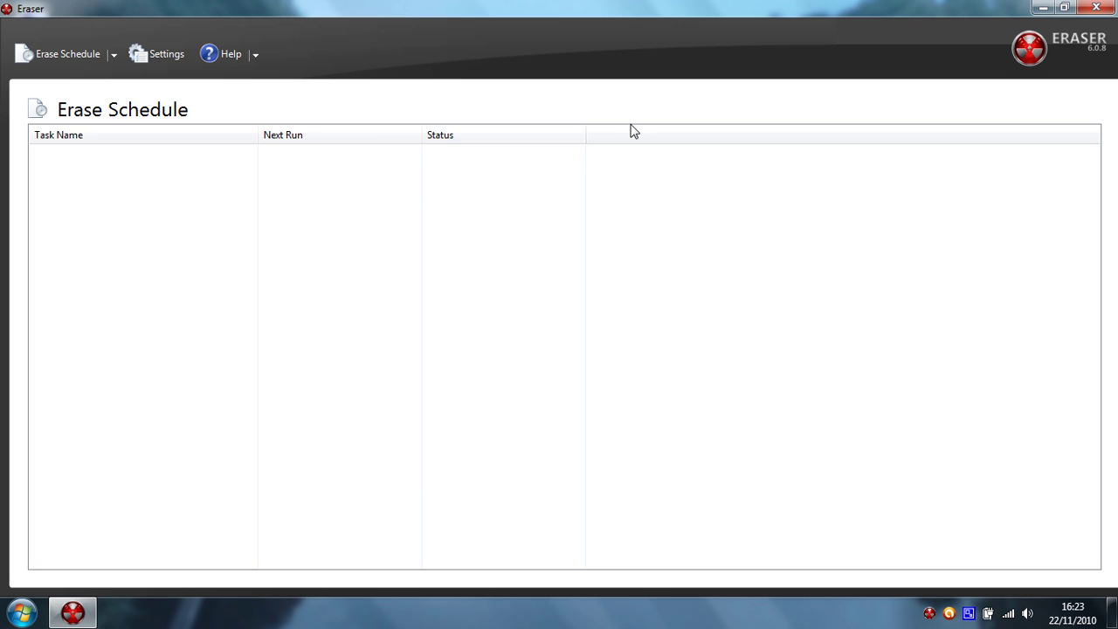
click(1096, 8)
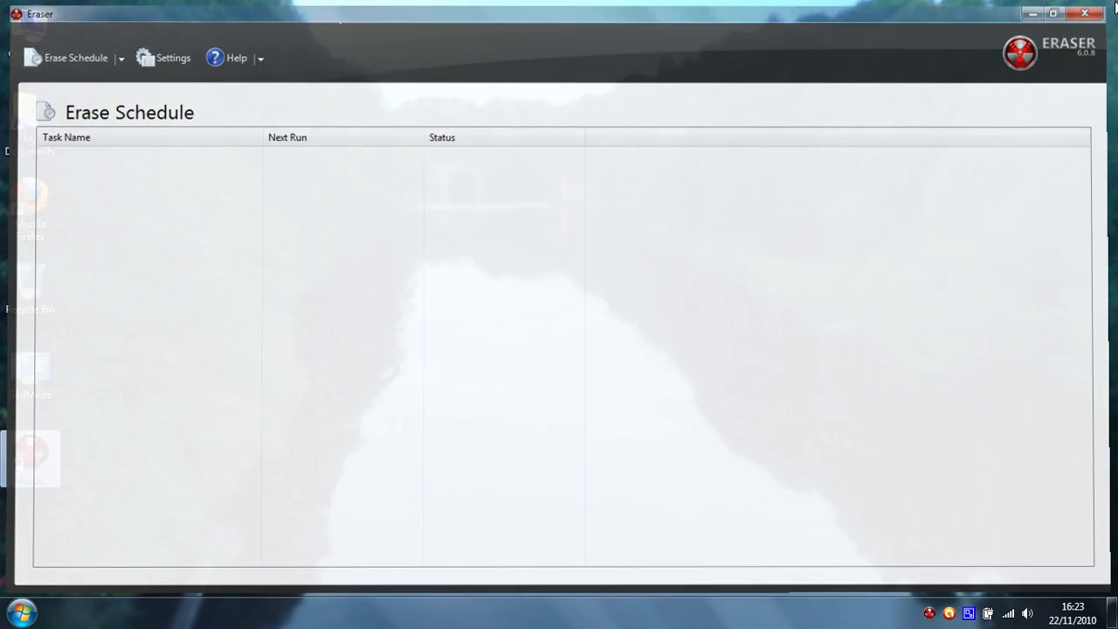